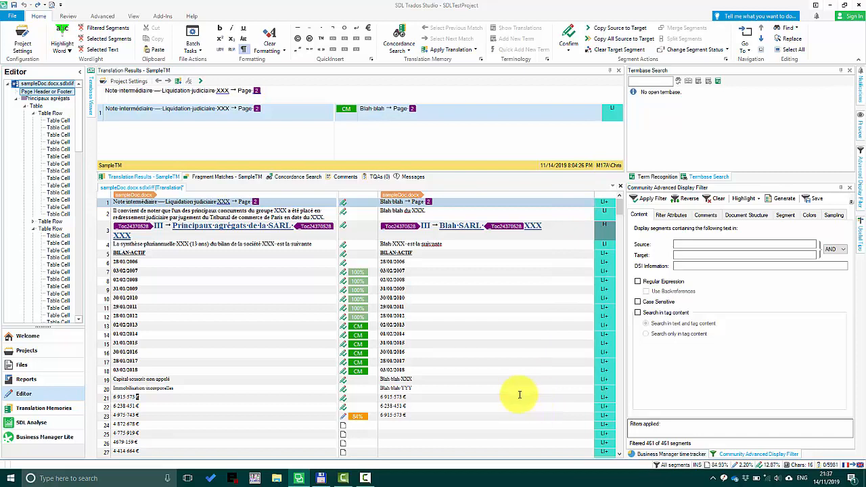
Step: Step through segments 21 to 25, checking the suggestion for segment 21 and letting the empty amounts fill with automatic translations
click(506, 398)
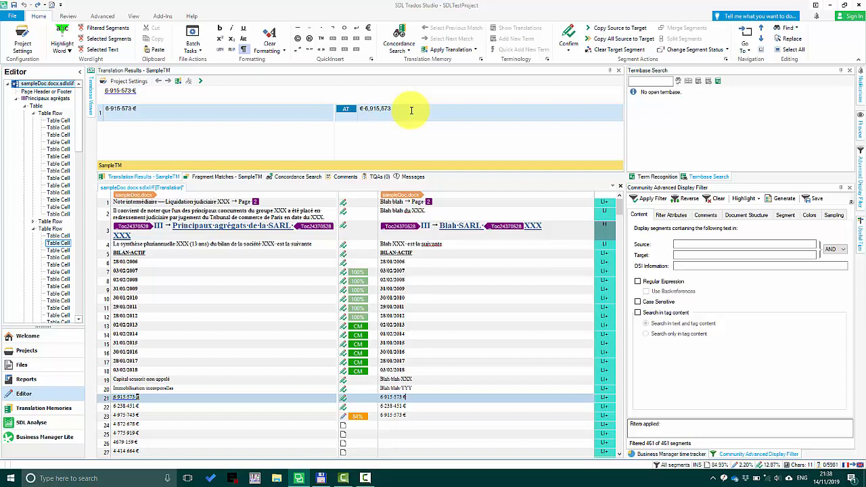
key(ctrl+comma)
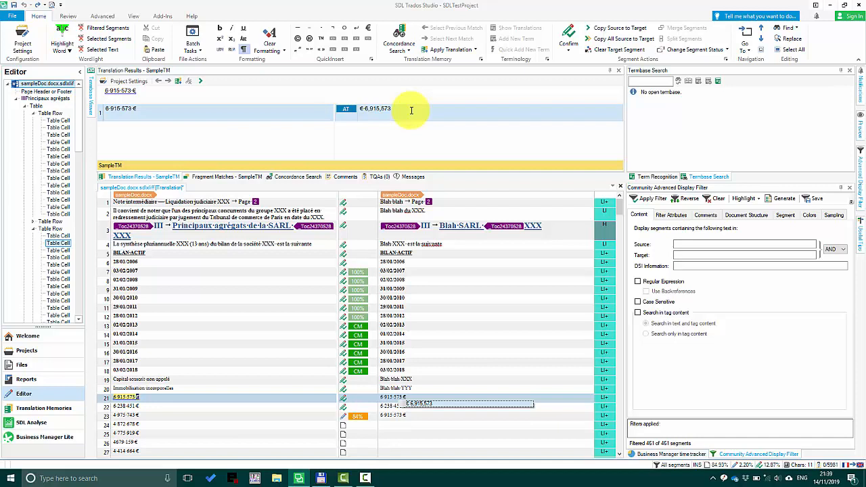
click(574, 398)
key(ctrl+Return)
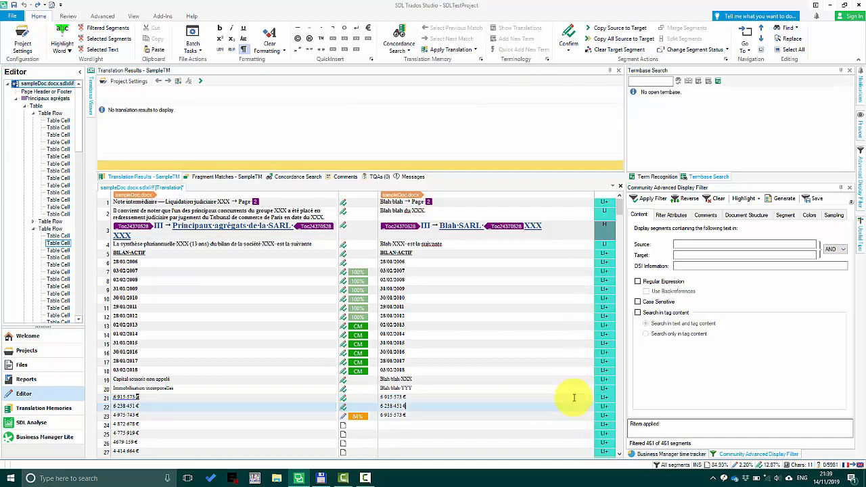
key(ctrl+Return)
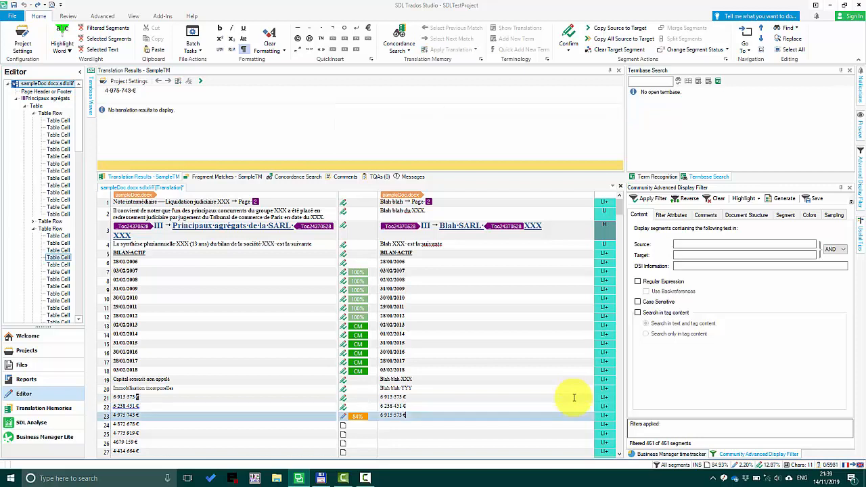
key(ctrl+Return)
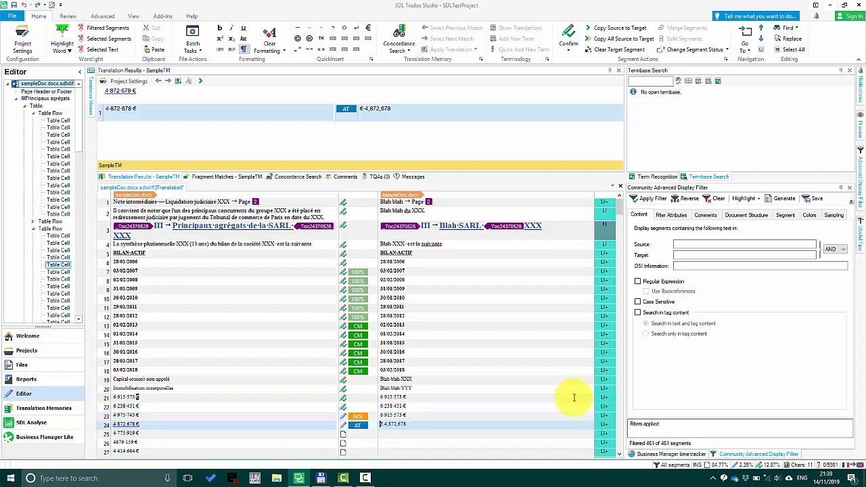
key(ctrl+Return)
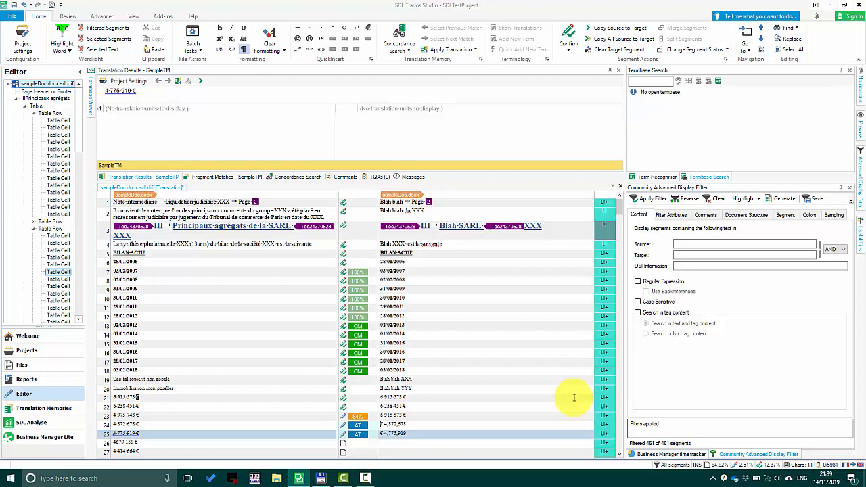
Step: Select segments 21 to 26 and clear their target text
key(Up)
key(Up)
key(Up)
key(Up)
key(shift+Down)
key(shift+Down)
key(shift+Down)
key(shift+Down)
key(shift+Down)
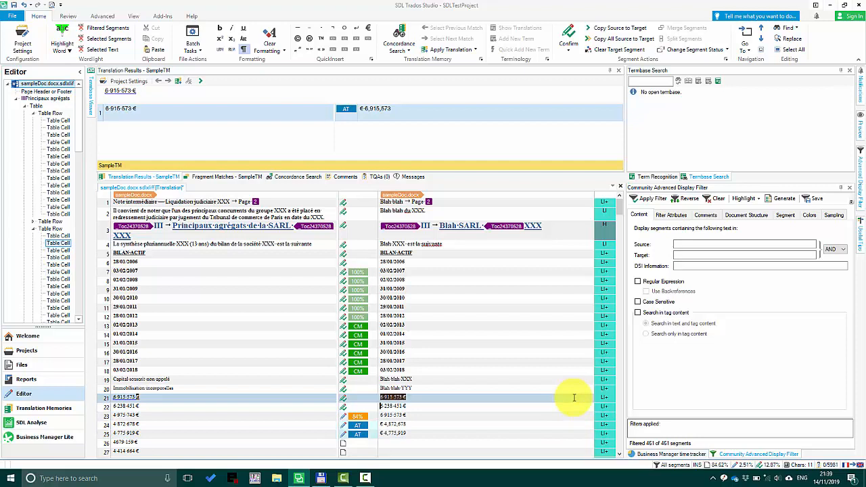
key(Delete)
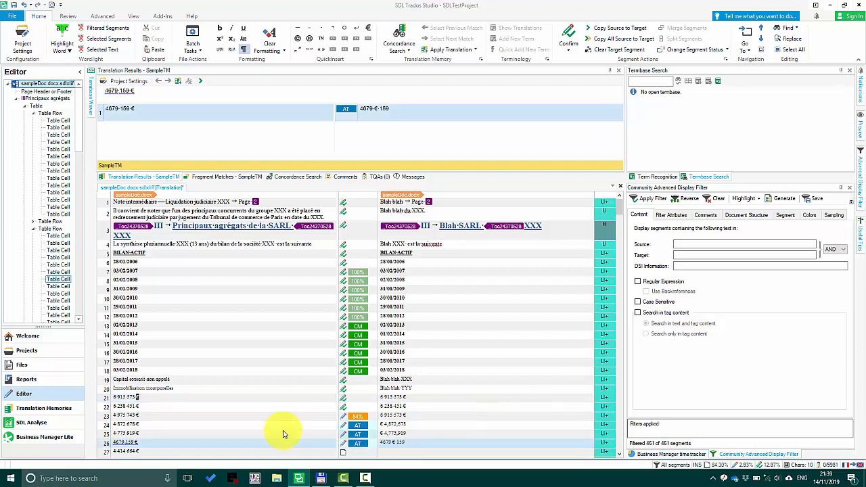
shift+click(107, 399)
right_click(107, 399)
click(134, 413)
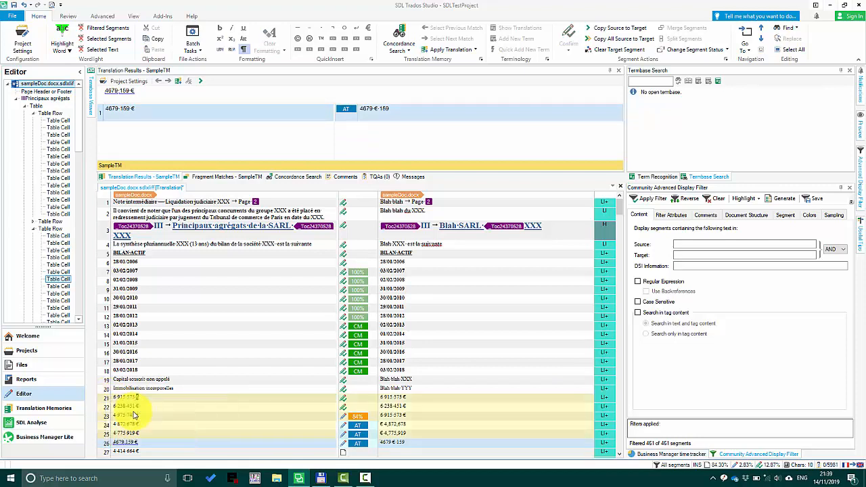
Step: Confirm the translation € 6,915,573 in segment 21 and examine the propagated amounts, including the untranslated segment 193
click(408, 401)
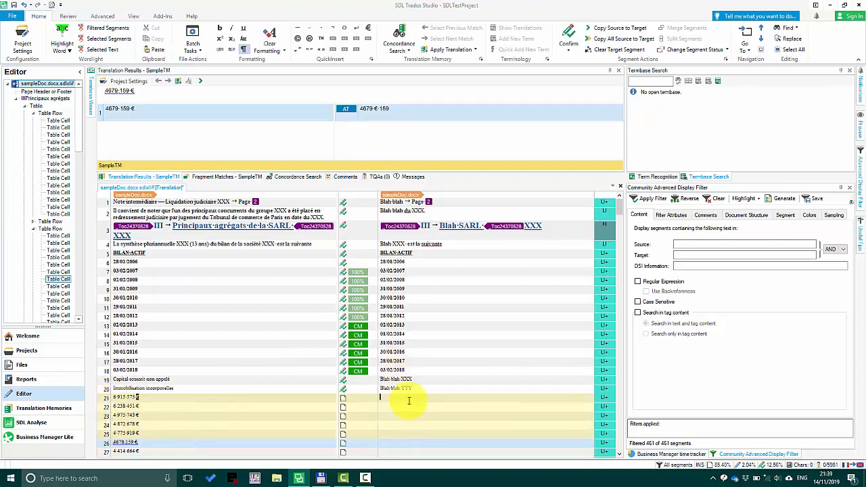
key(ctrl+Return)
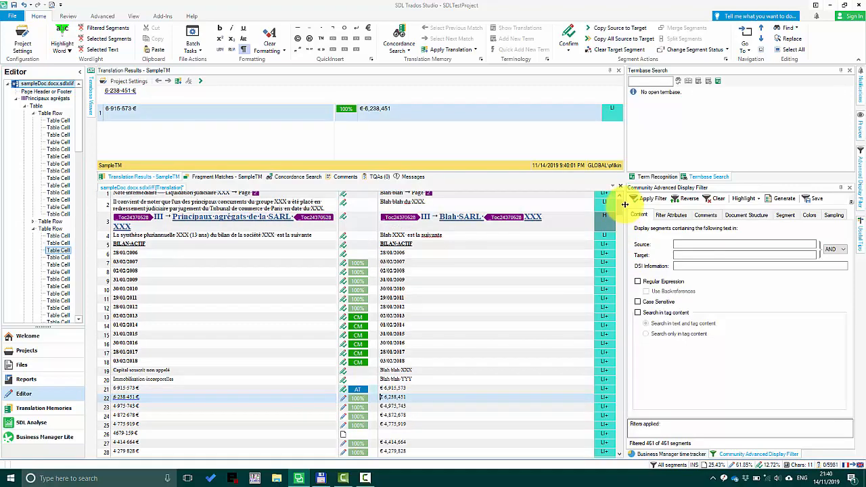
drag(619, 201, 609, 311)
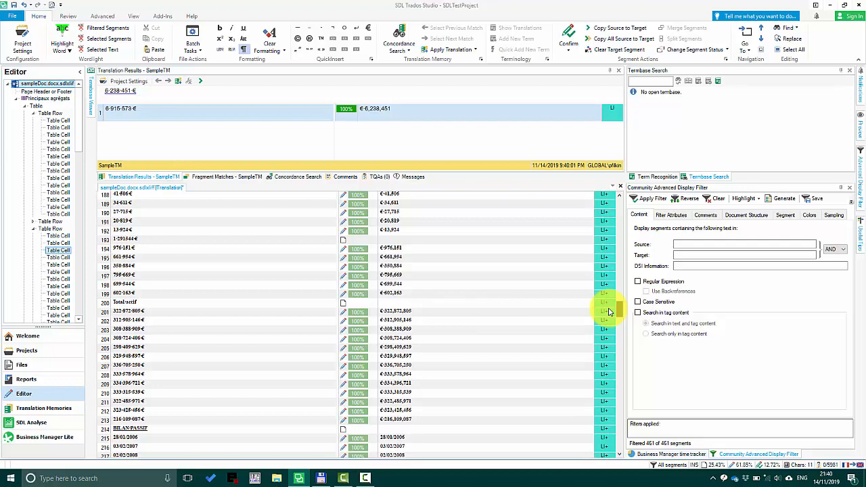
drag(609, 312, 610, 307)
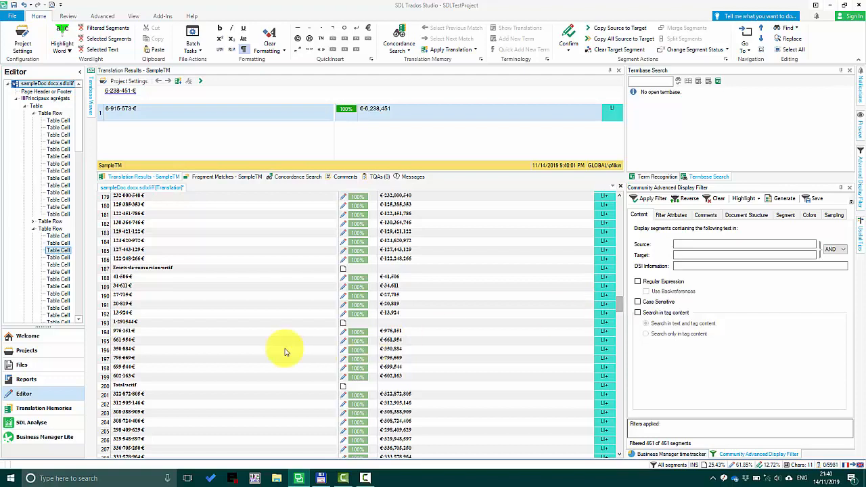
click(153, 325)
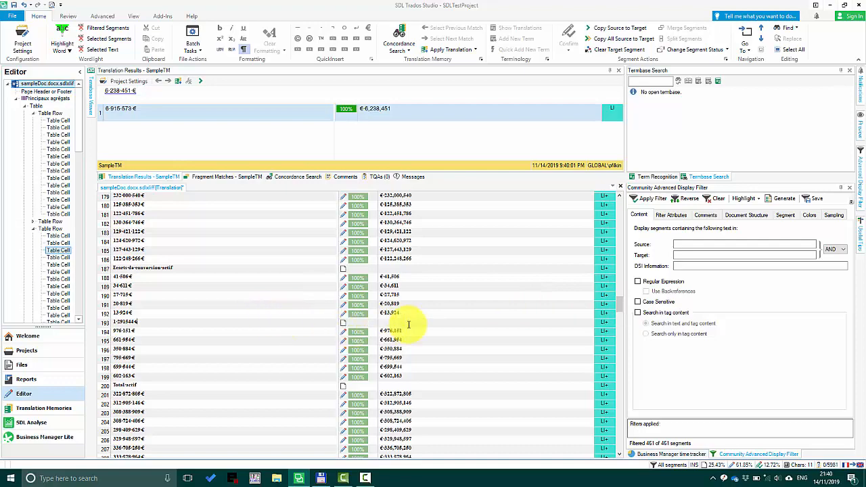
Step: Select segments 21 to 460 and clear all of their target text
scroll(620, 304, up, 1)
drag(620, 304, 621, 213)
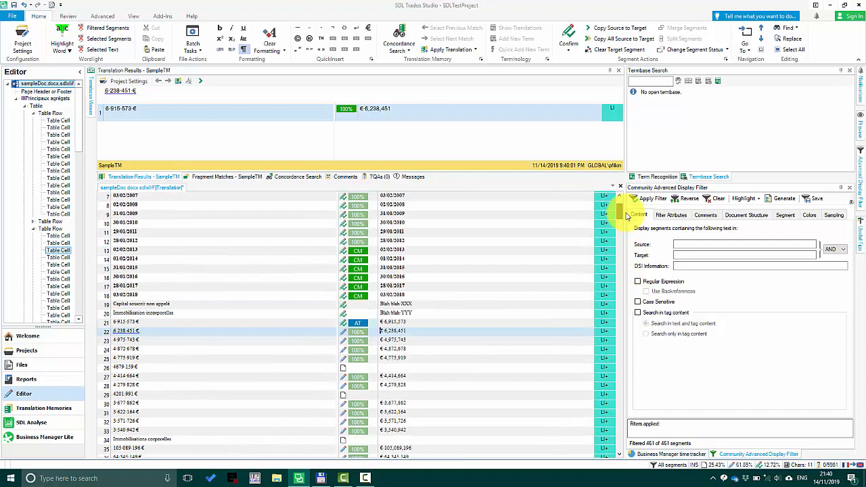
click(108, 323)
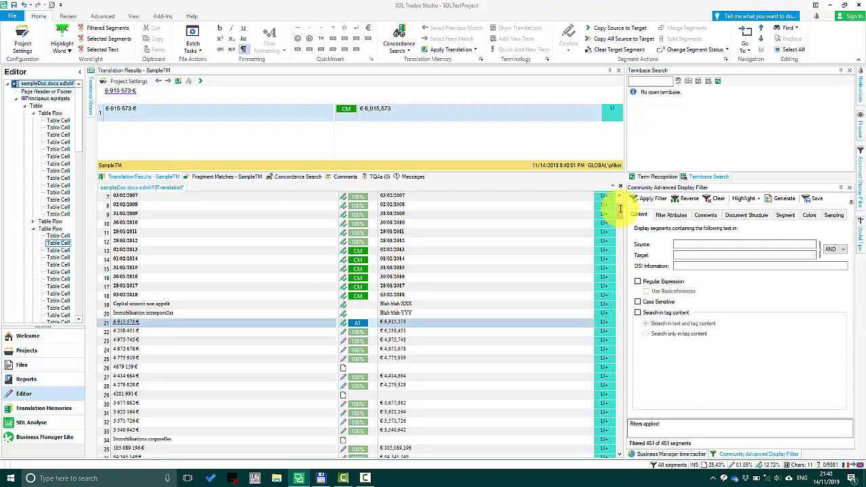
drag(619, 208, 562, 457)
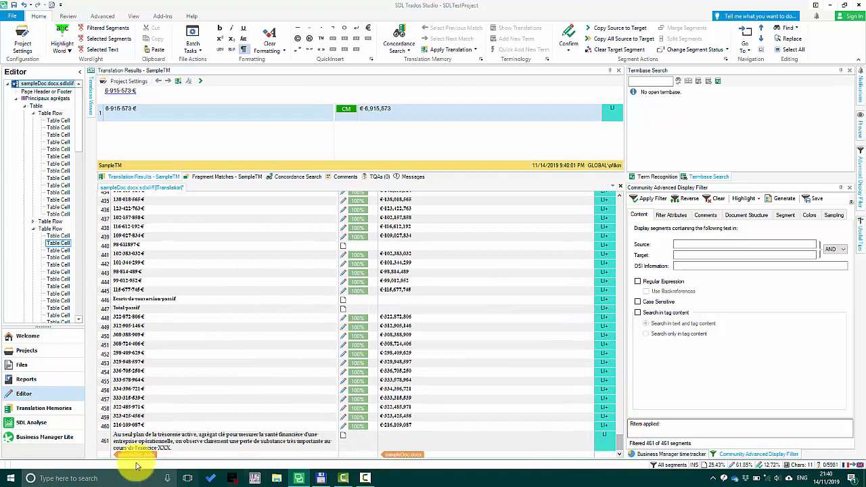
shift+click(105, 427)
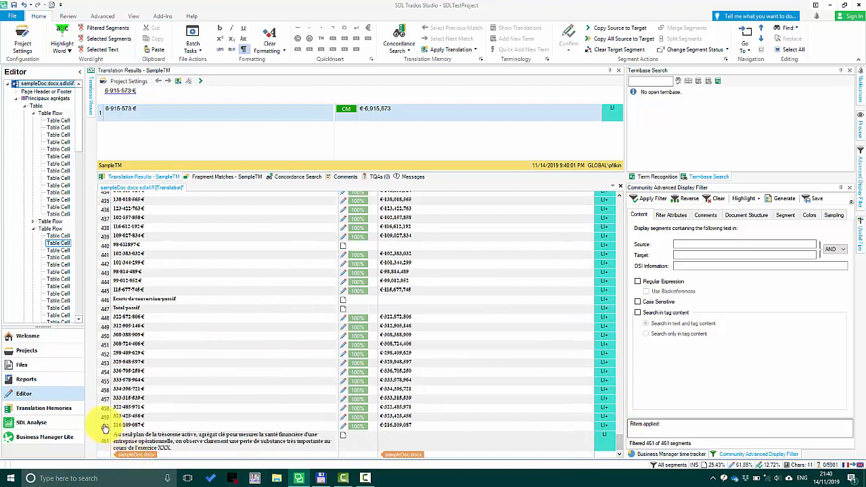
right_click(105, 427)
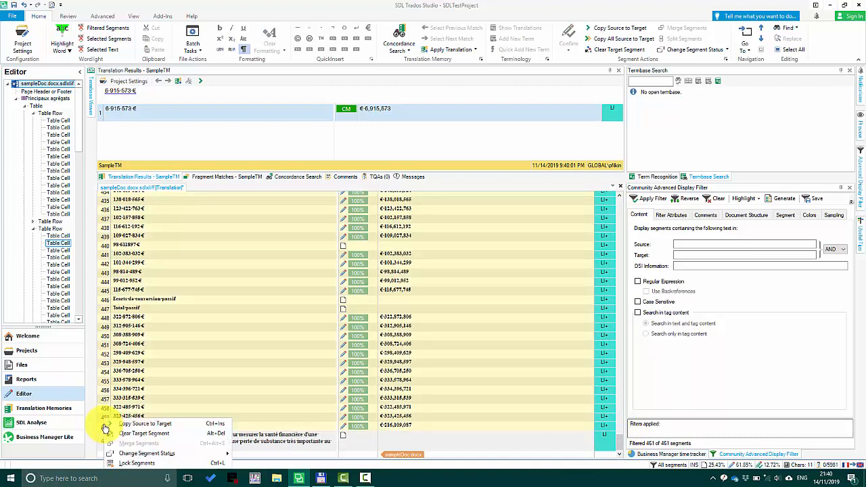
click(133, 433)
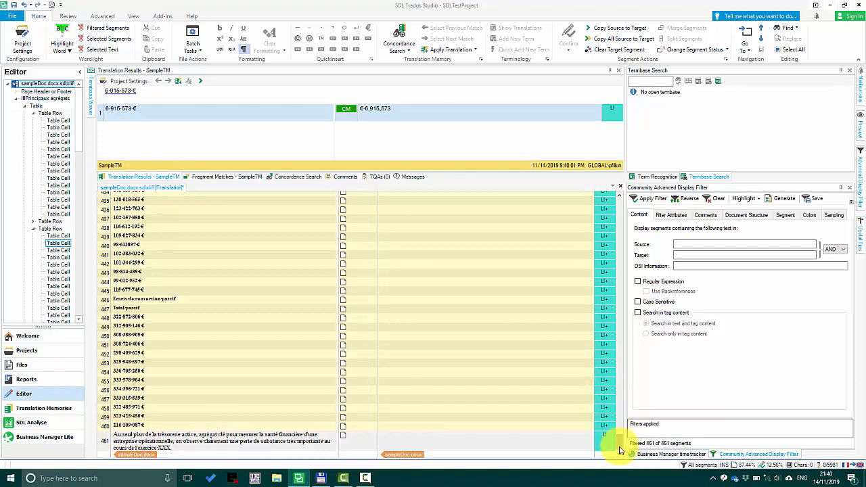
Step: Filter the segments with the Community Advanced Display Filter, using the regular expression ^[0-9 ]+ €$ on the source text
drag(620, 449, 625, 215)
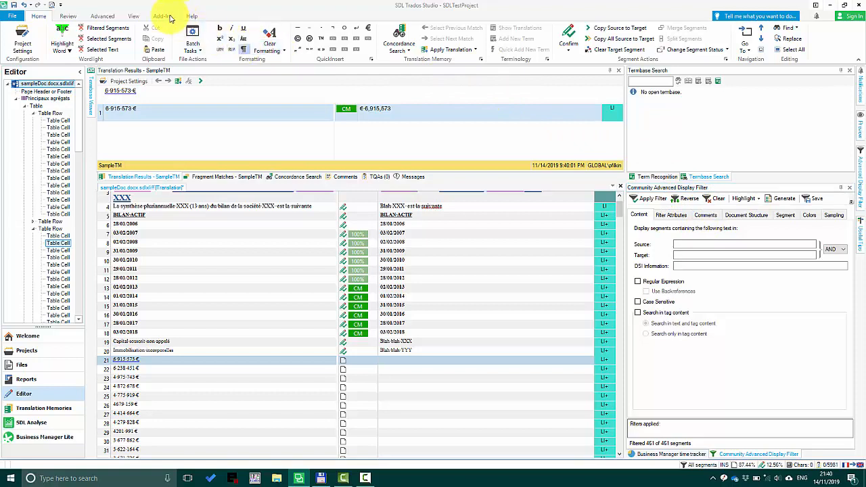
click(133, 18)
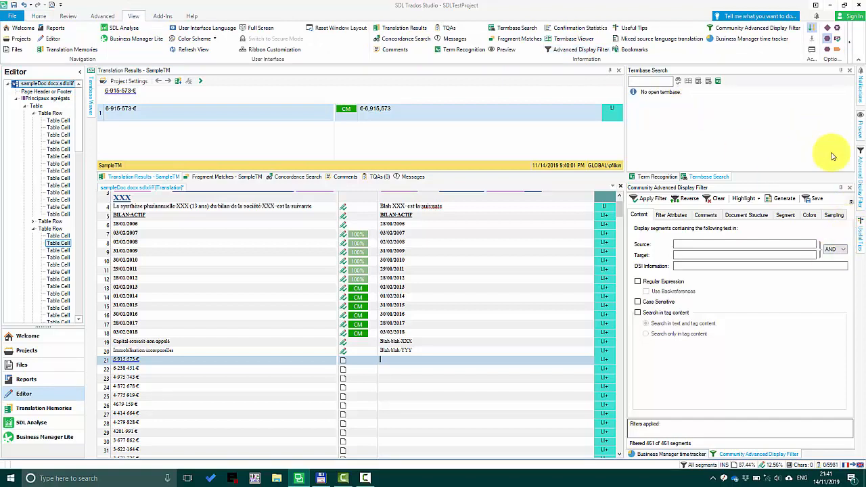
mouse_move(860, 174)
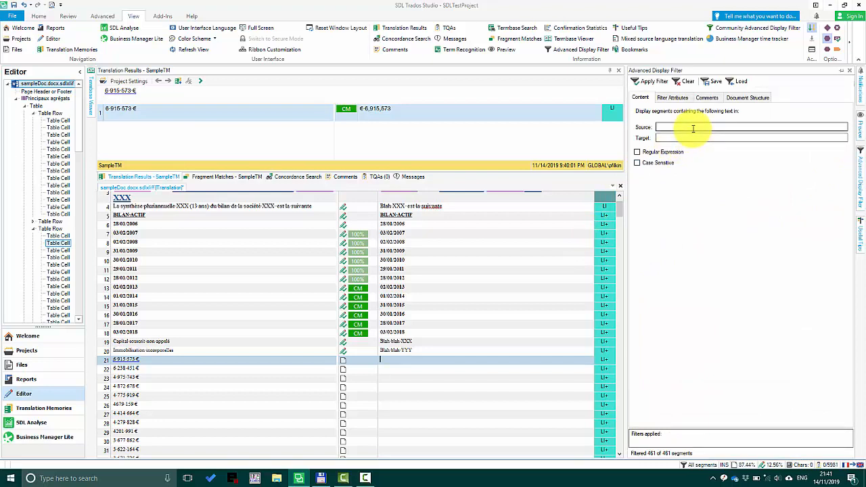
click(583, 232)
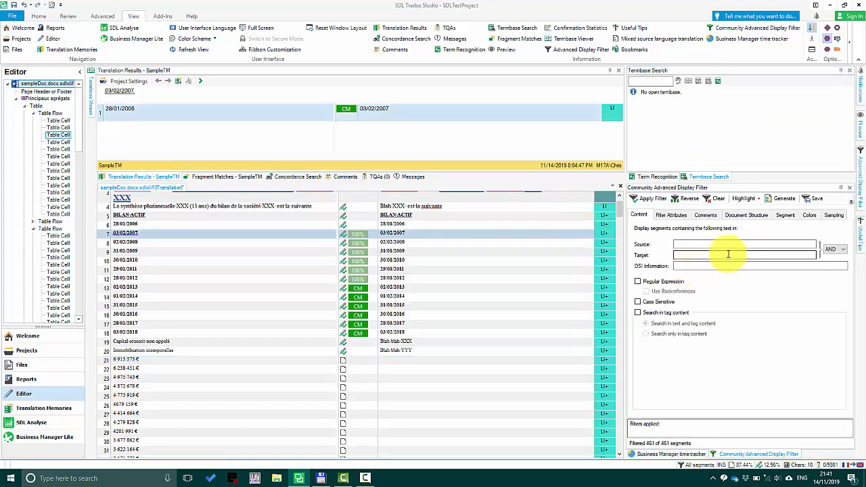
click(638, 282)
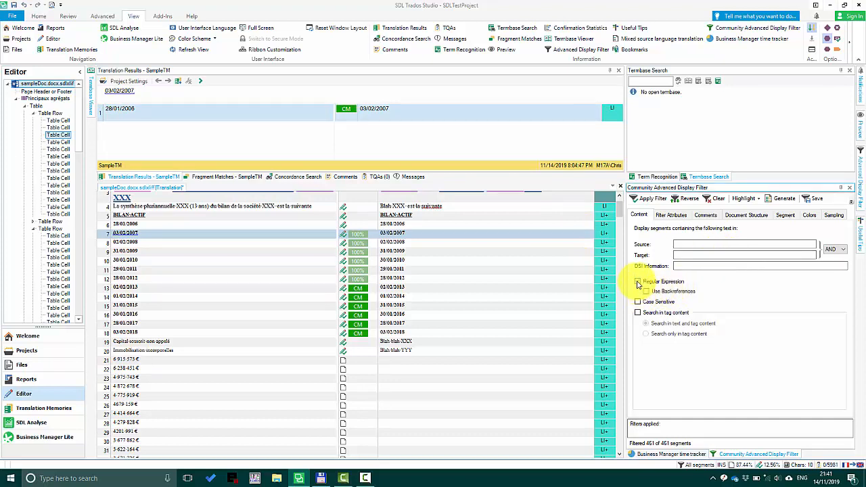
click(702, 244)
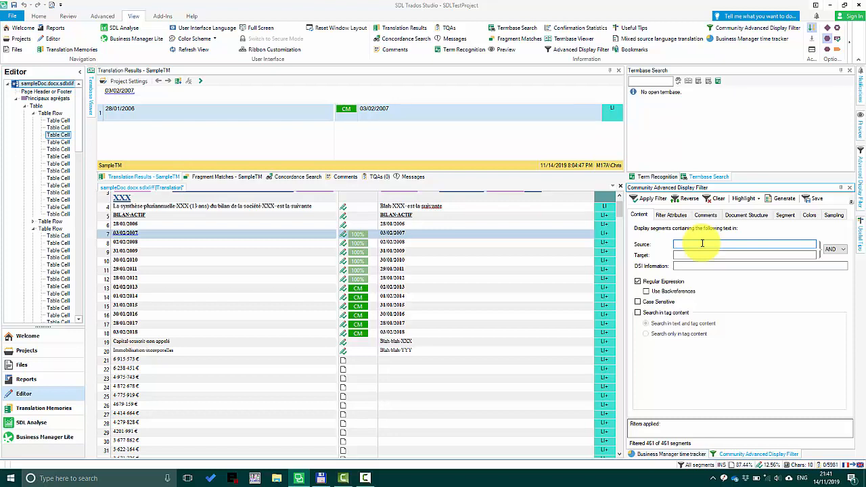
text([0-9)
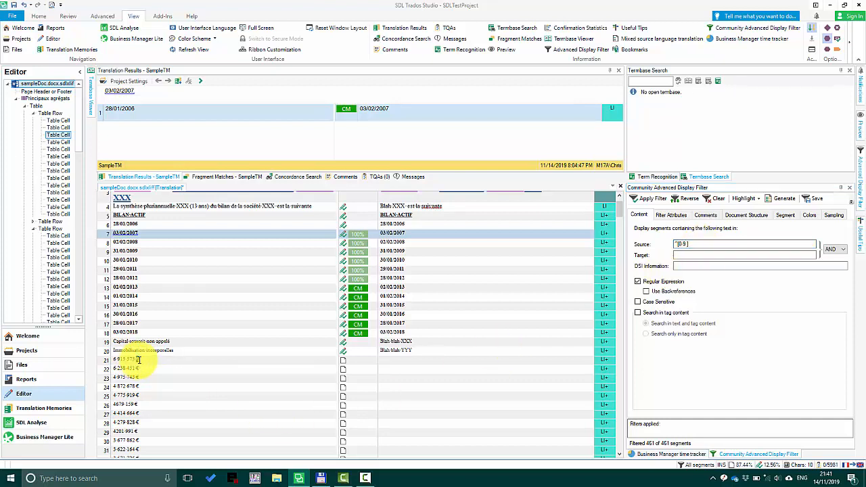
click(701, 243)
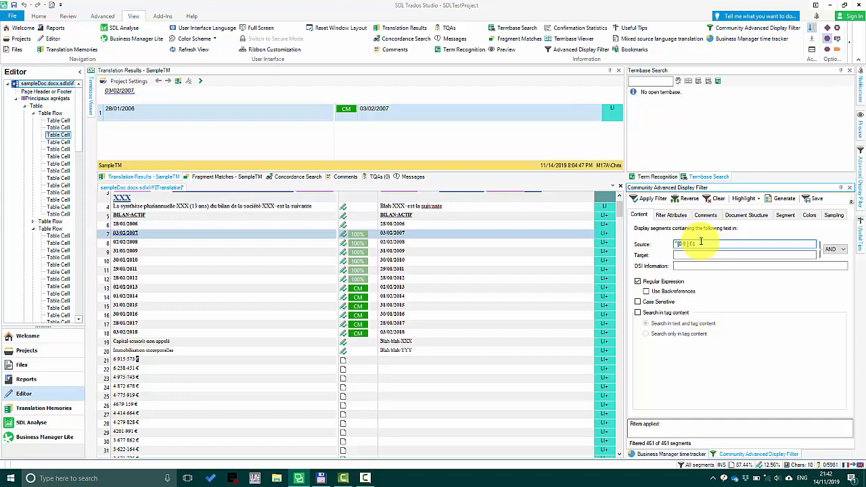
text(+)
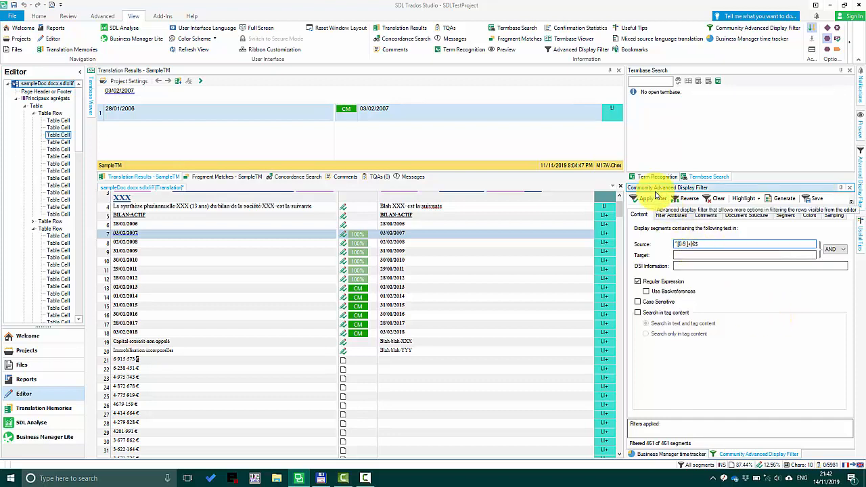
click(655, 197)
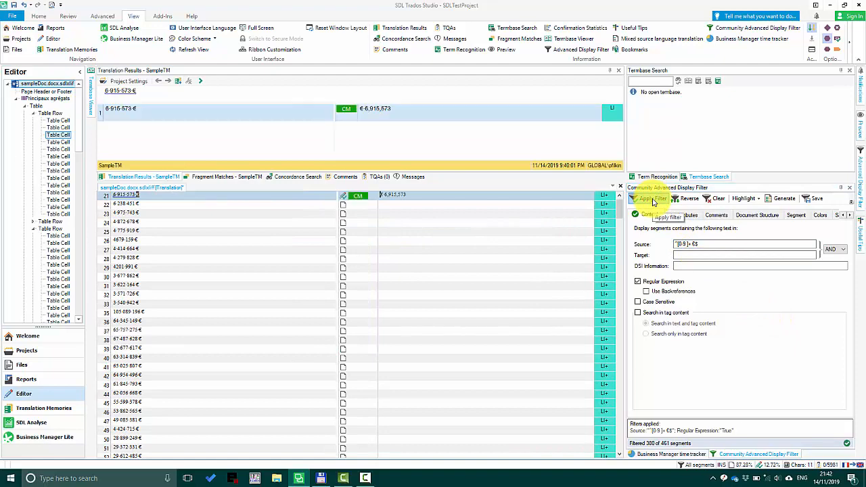
Step: Select all the filtered euro-amount segments and copy their source text to the target
drag(621, 212, 621, 194)
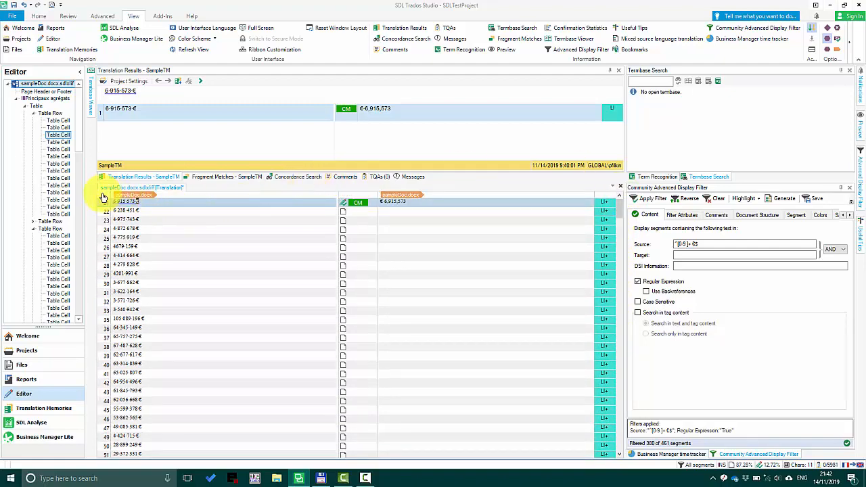
click(103, 197)
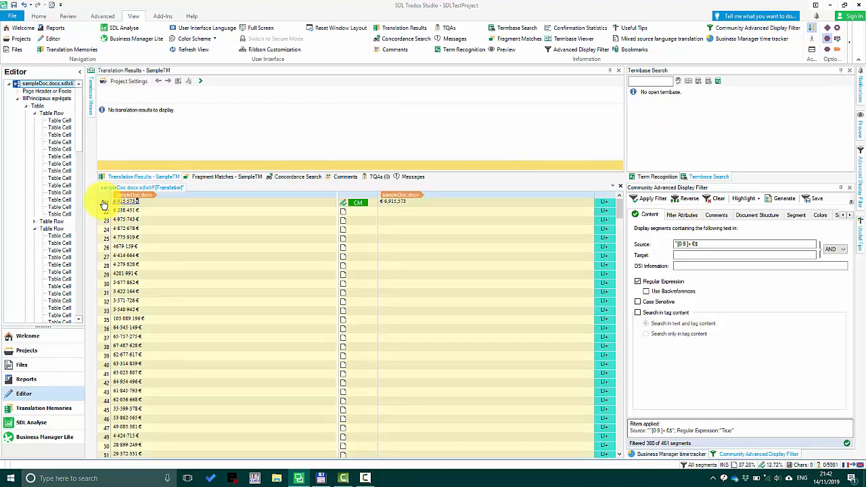
right_click(103, 205)
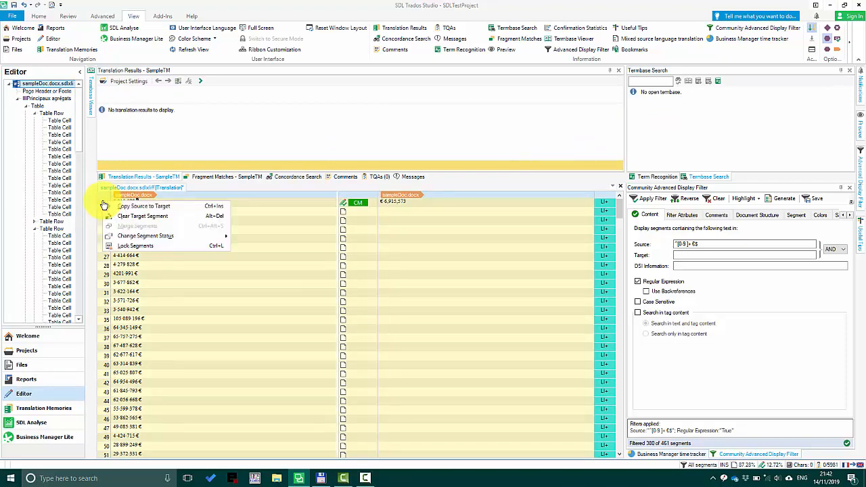
click(139, 208)
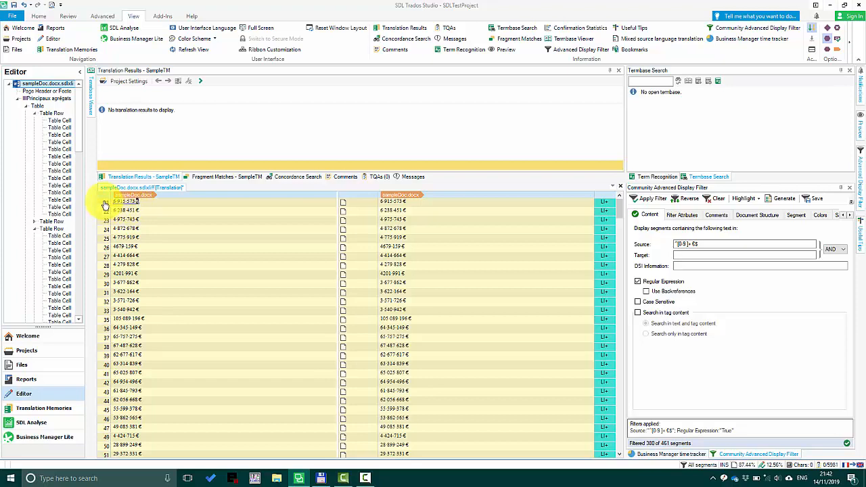
Step: Set the selected euro-amount segments' status to Translated and lock them, clearing the display filter when done
right_click(105, 205)
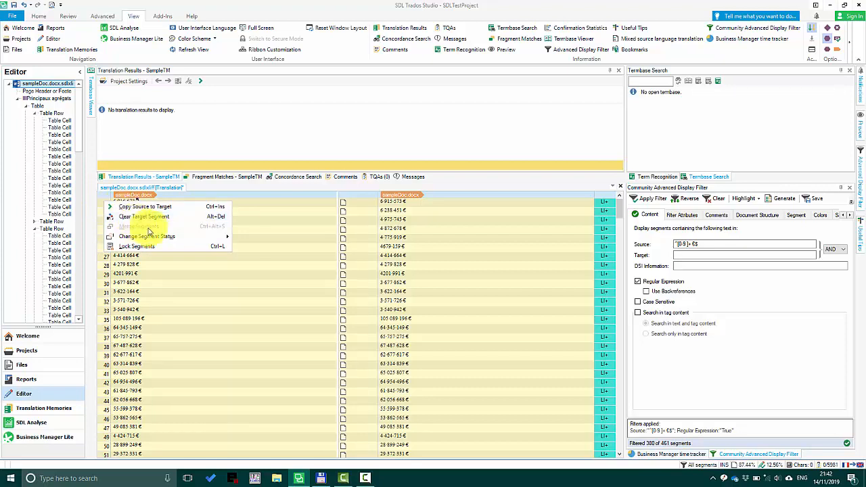
mouse_move(197, 236)
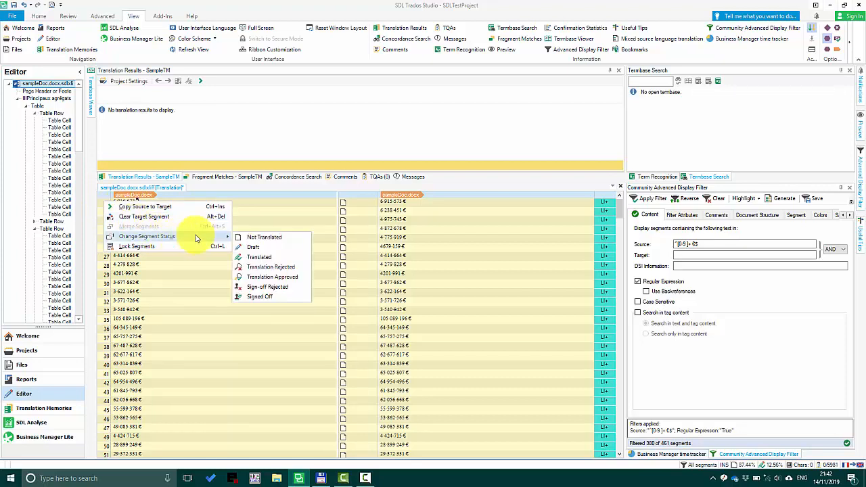
click(276, 258)
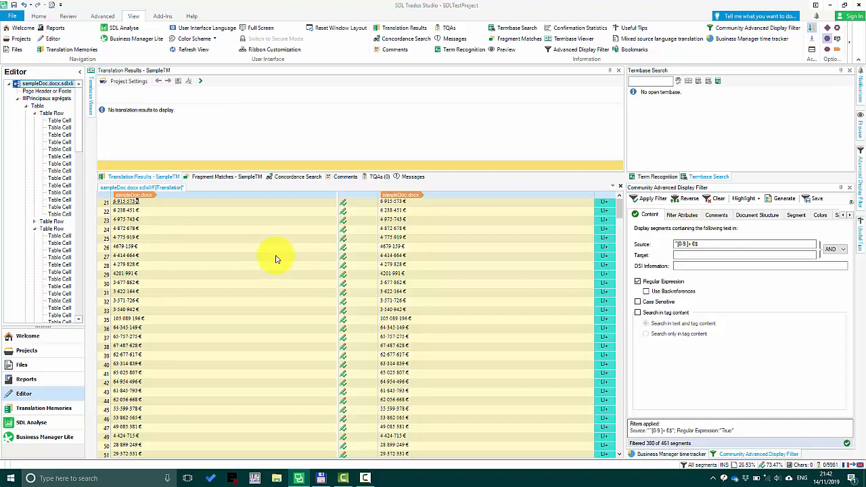
key(ctrl+l)
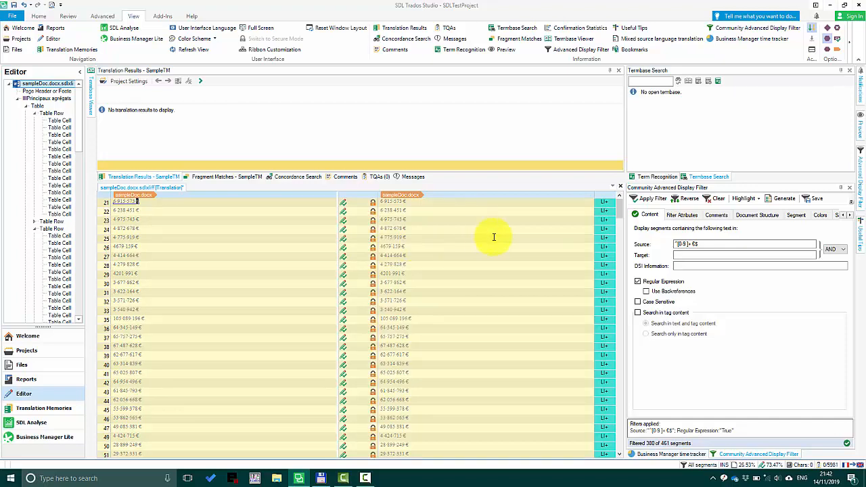
click(718, 199)
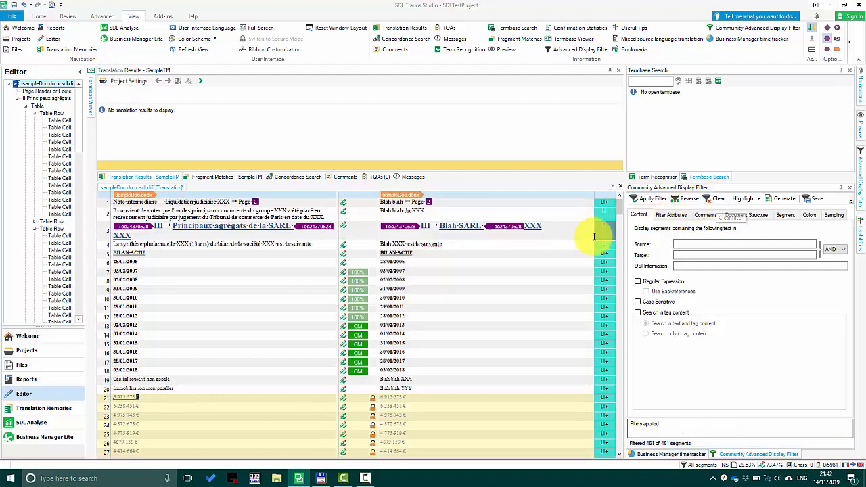
mouse_move(619, 211)
mouse_down()
mouse_move(603, 452)
mouse_move(614, 377)
mouse_move(618, 203)
mouse_move(626, 206)
mouse_up()
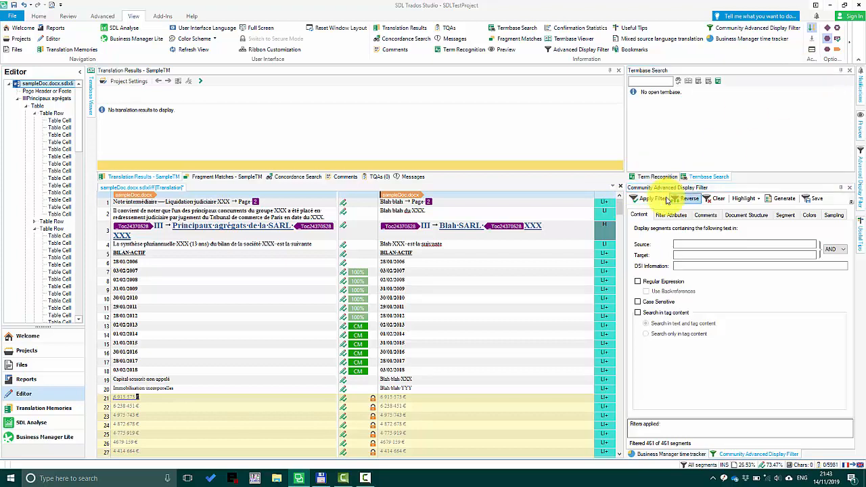
Step: Filter the document by the Segment Locking attribute Unlocked and look through the segments that remain
click(667, 220)
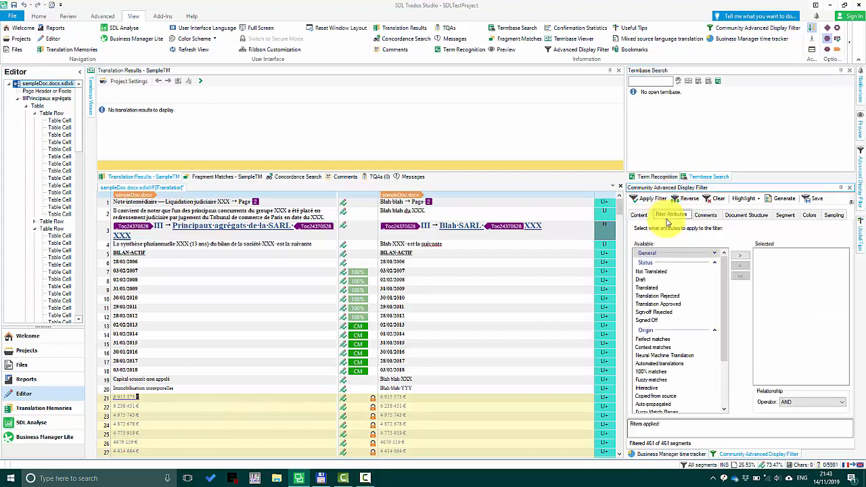
click(716, 263)
click(716, 271)
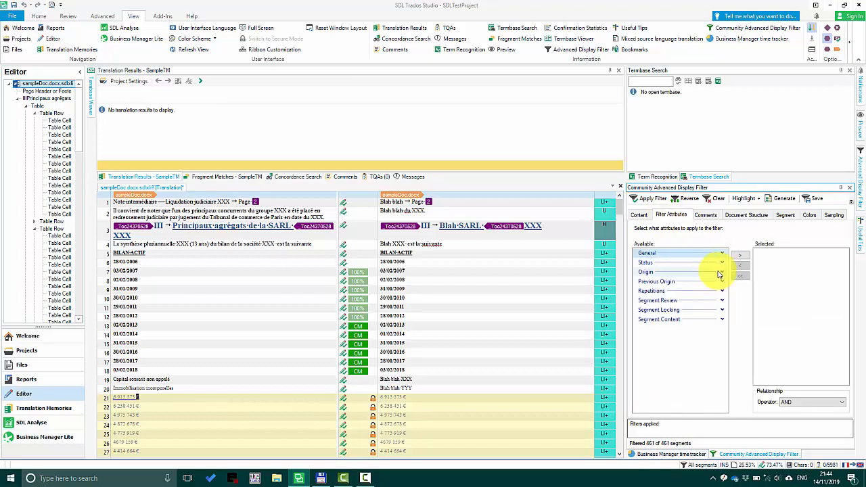
click(721, 310)
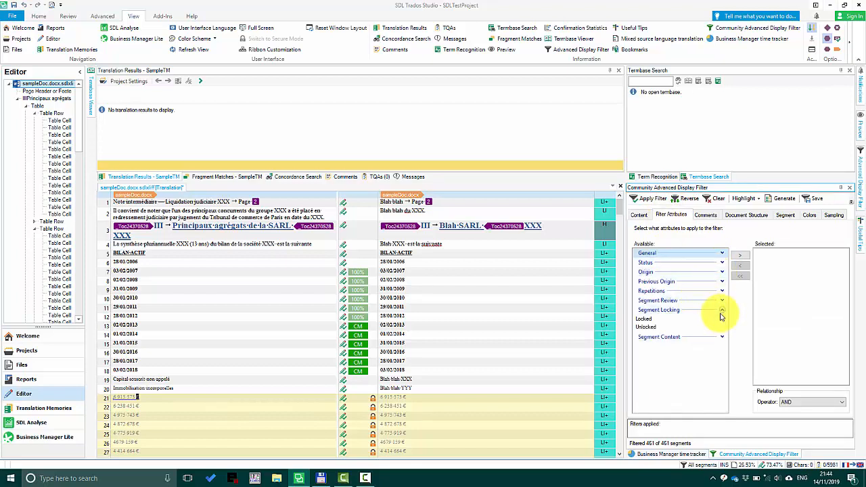
click(648, 328)
click(740, 256)
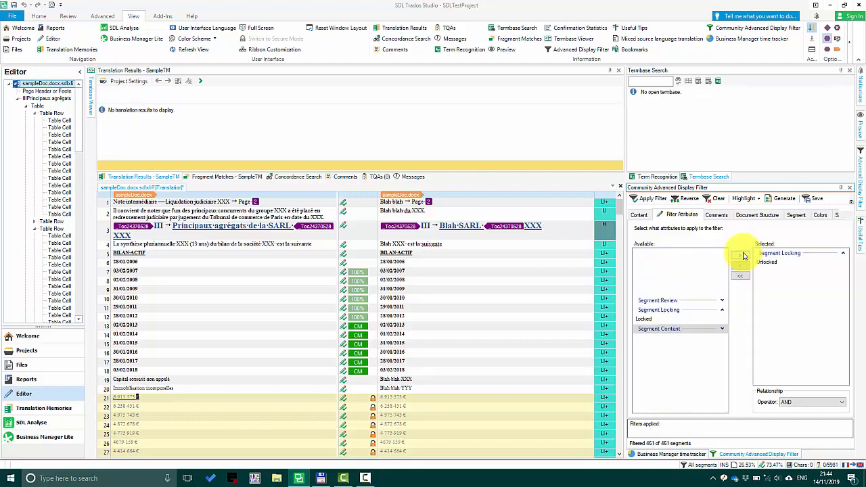
click(652, 200)
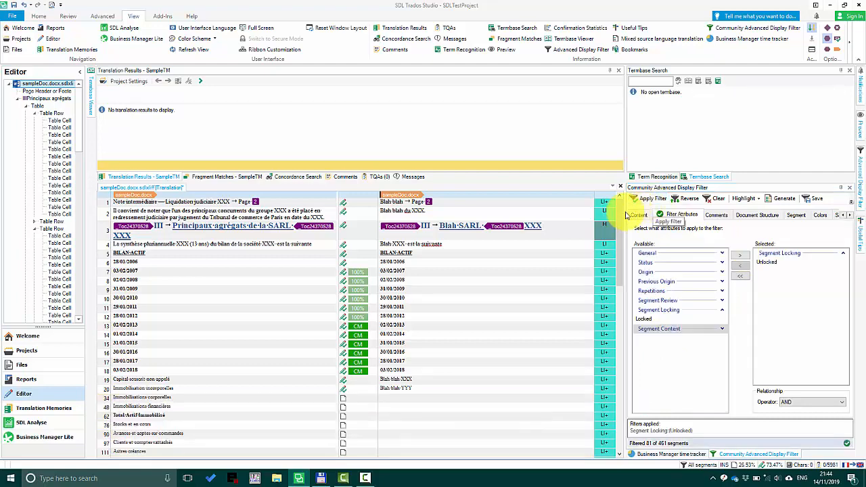
scroll(612, 215, down, 8)
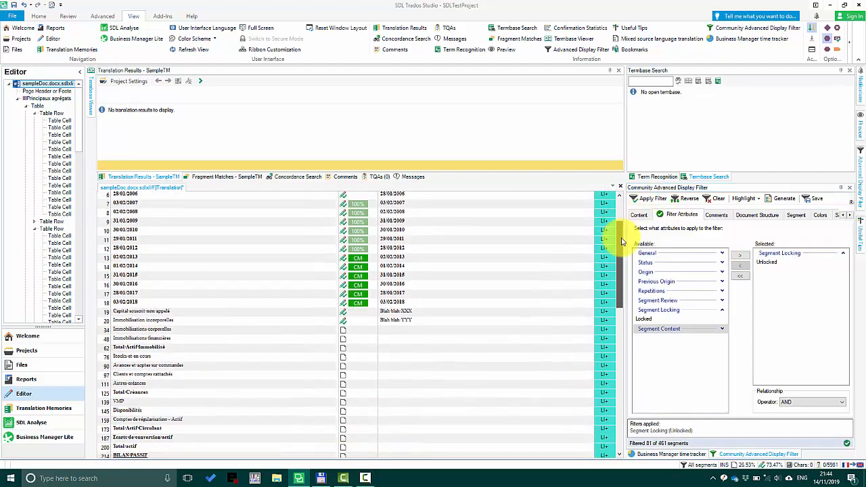
scroll(616, 301, down, 12)
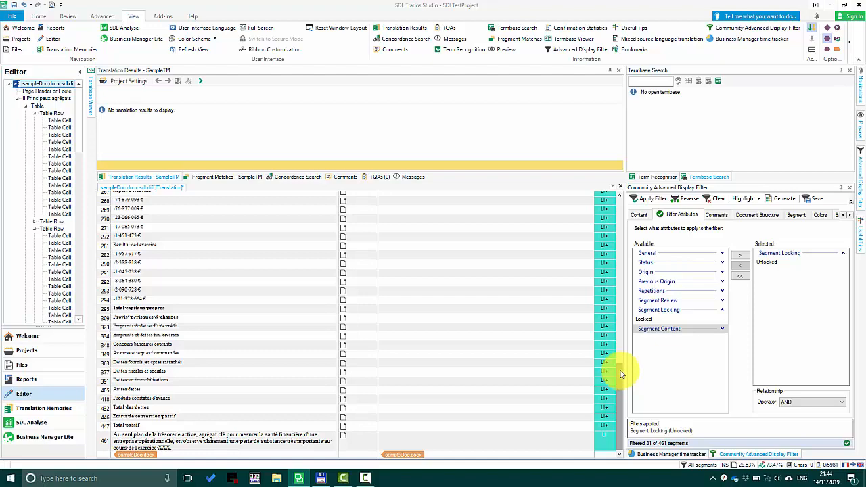
drag(622, 373, 622, 219)
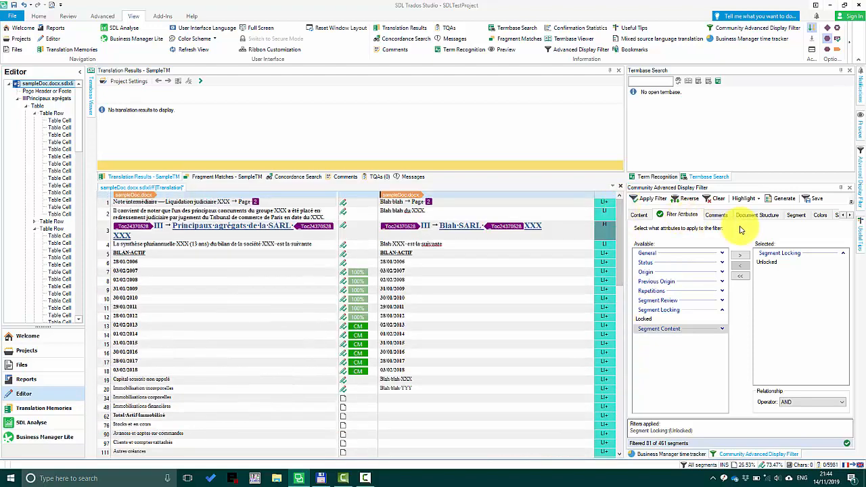
Step: Replace the attribute filter with the source-text regular expression ^[0-9 -]+ €$ to include negative euro amounts
click(719, 199)
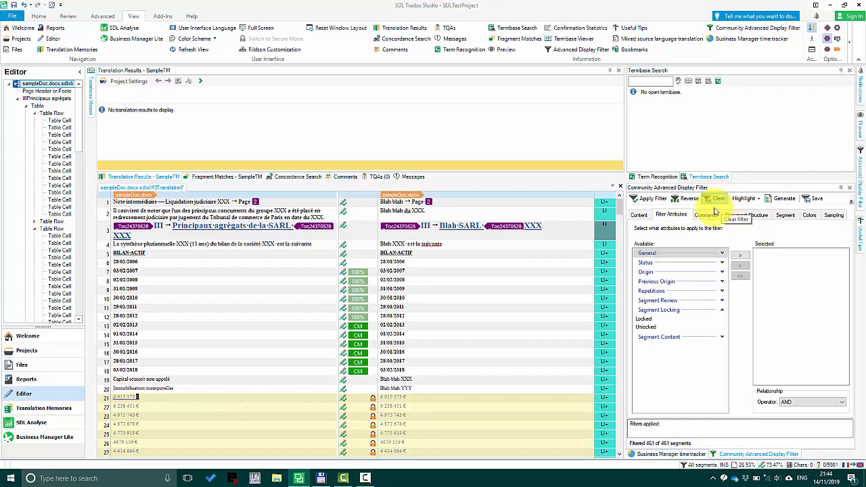
click(639, 215)
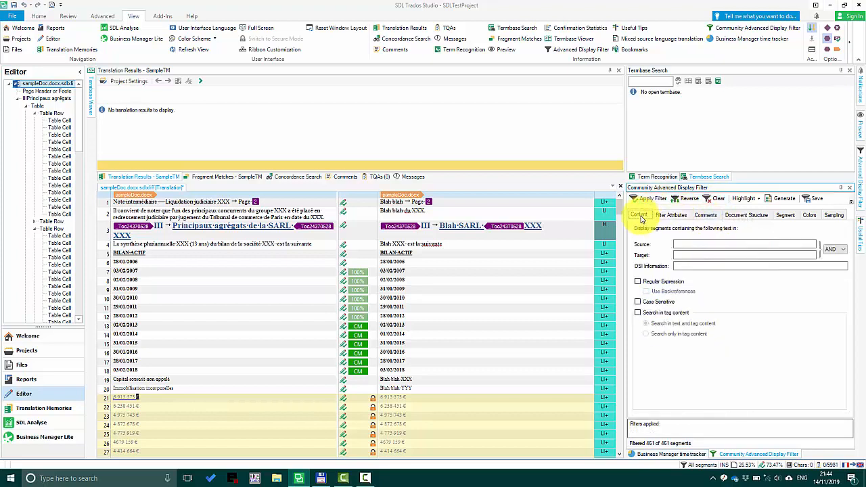
click(697, 245)
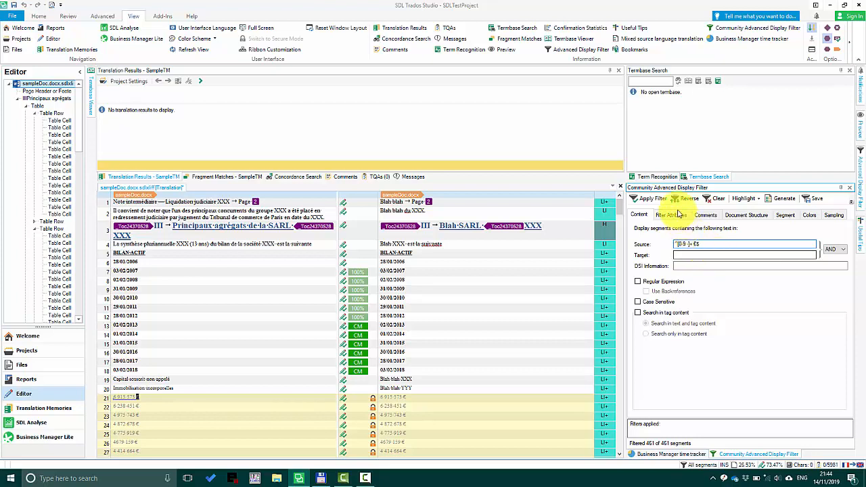
click(638, 281)
click(652, 199)
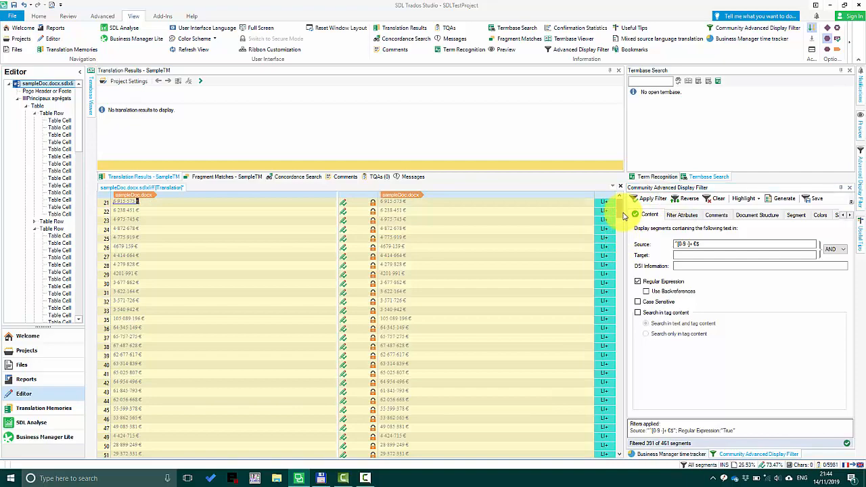
drag(619, 207, 601, 352)
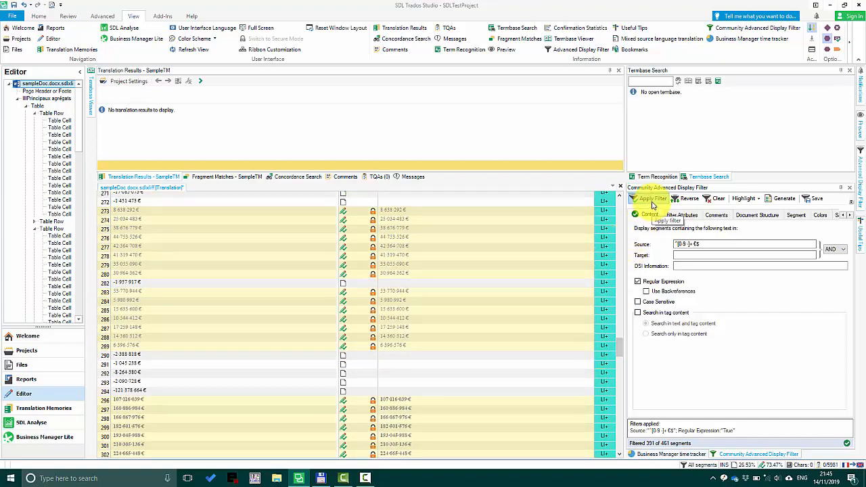
Step: Add the Segment Locking attribute Unlocked to the regular-expression filter and apply the combined filter
click(677, 215)
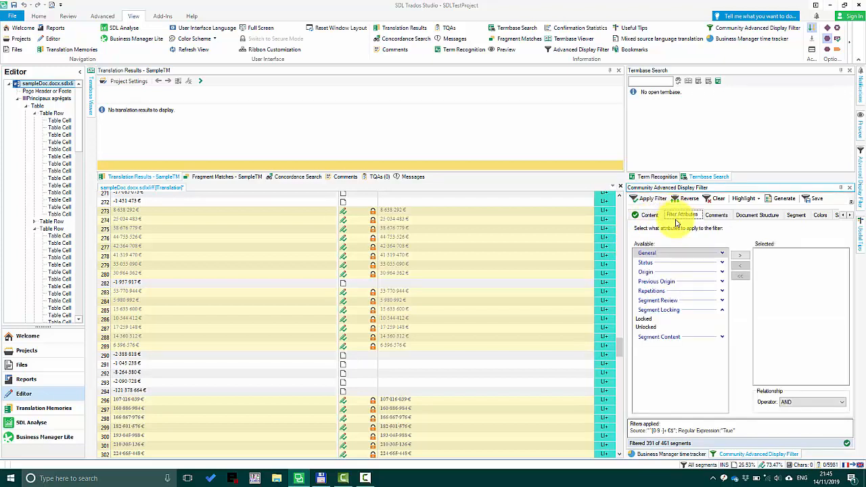
click(644, 326)
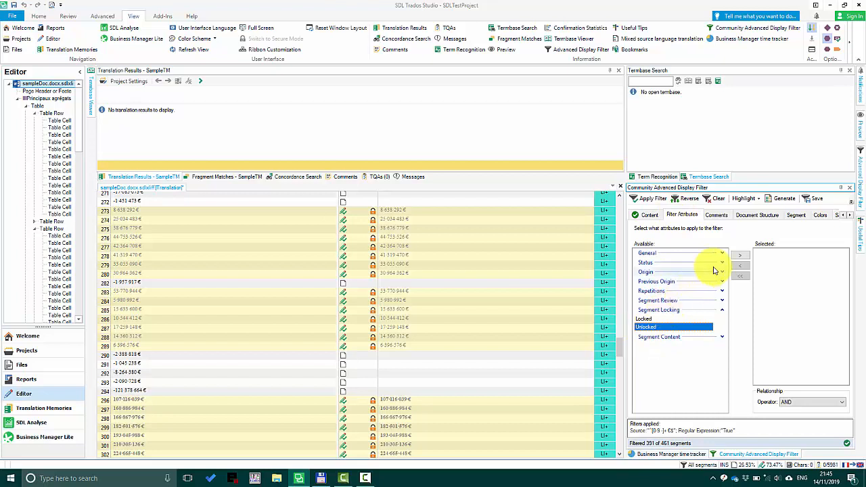
click(739, 257)
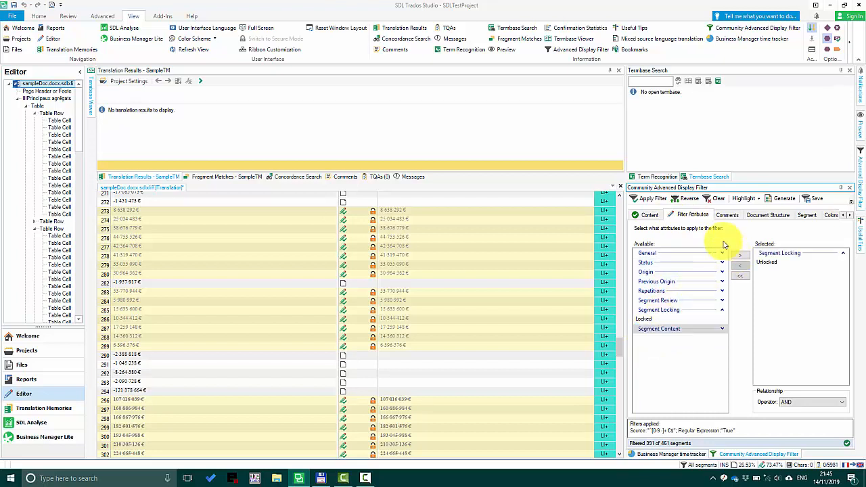
click(657, 200)
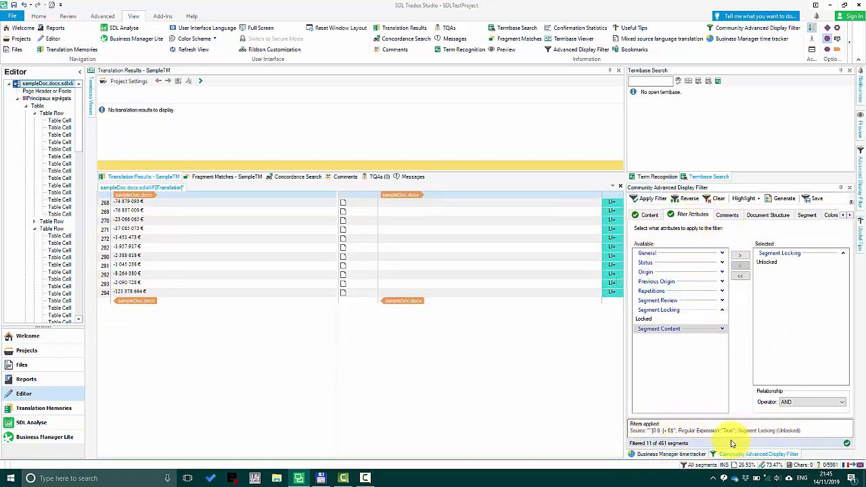
Step: Select all the filtered negative euro-amount segments and copy their source text to the target
click(103, 199)
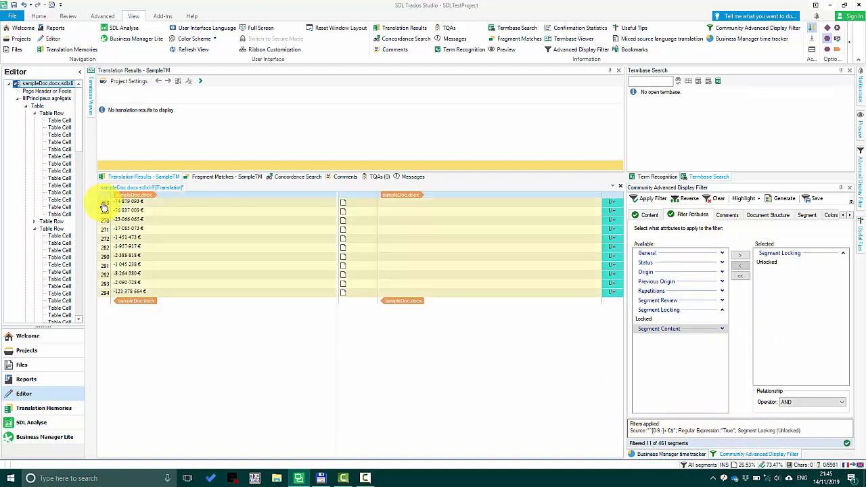
right_click(103, 202)
click(125, 211)
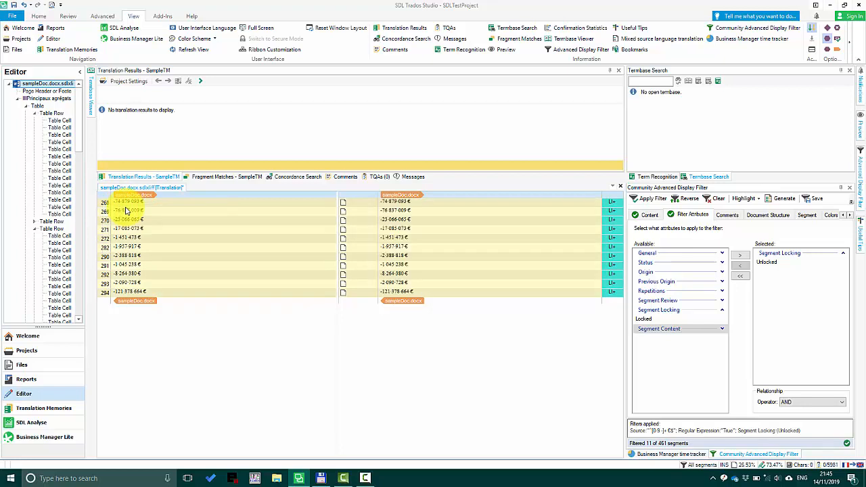
Step: Set the selected negative-amount segments' status to Translated and lock them
right_click(105, 207)
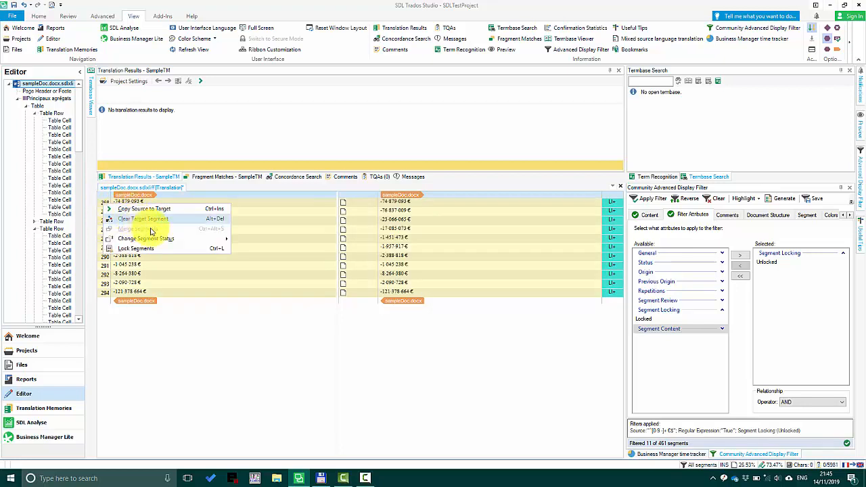
mouse_move(196, 241)
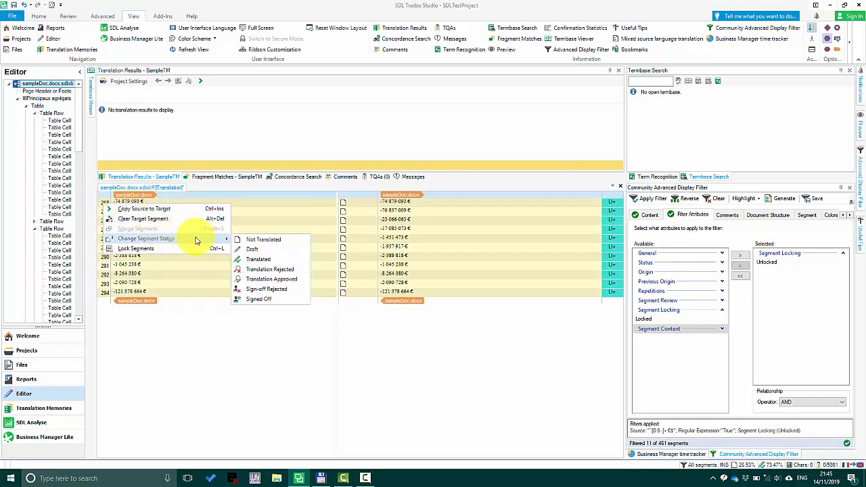
click(263, 260)
key(ctrl+l)
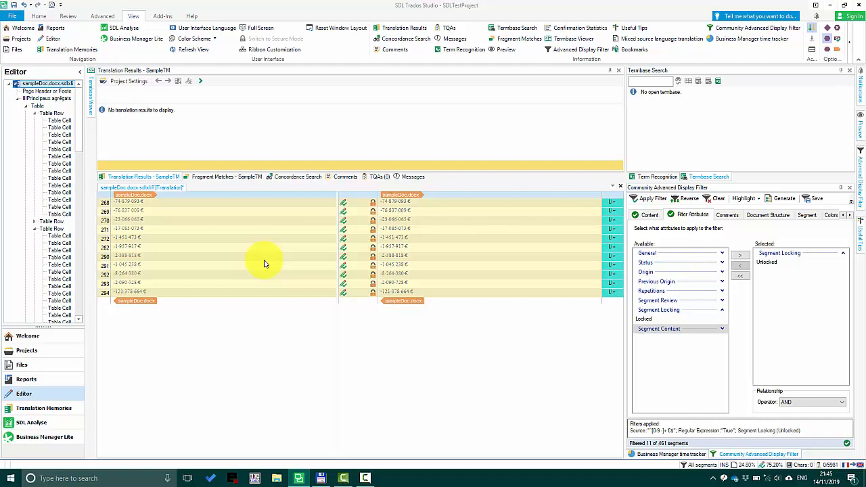
Step: Clear the combined filter and display only the unlocked segments of the document
click(717, 198)
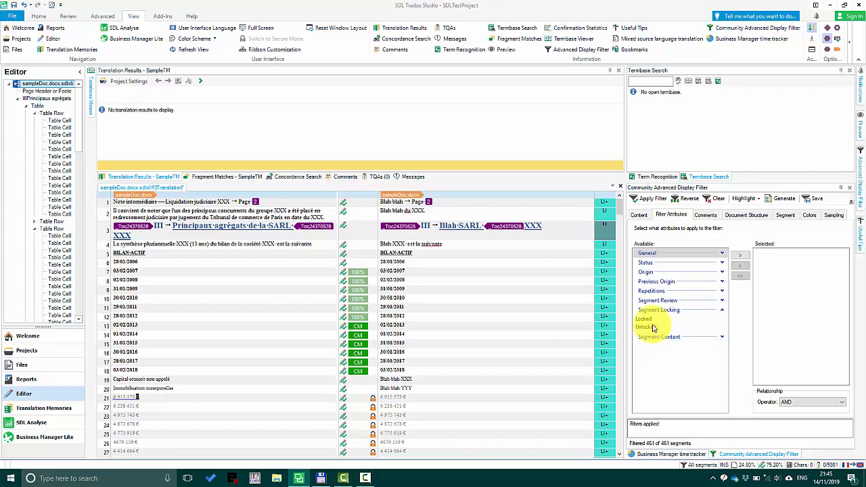
click(653, 327)
click(739, 255)
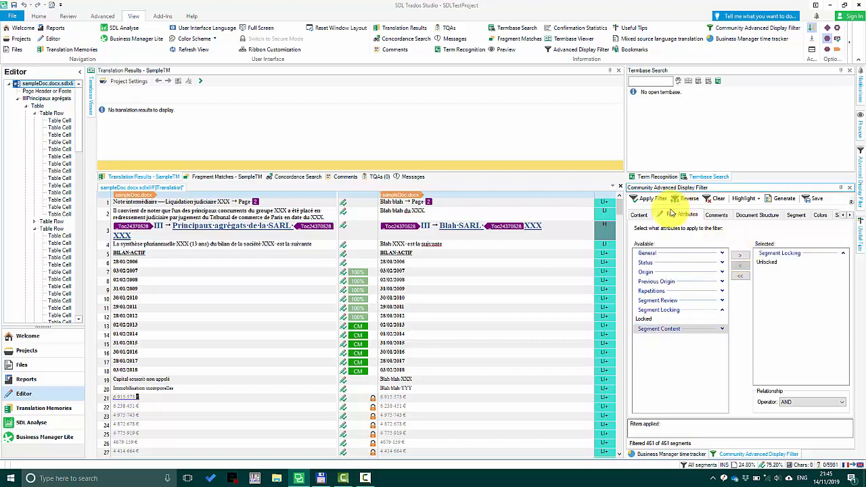
click(646, 199)
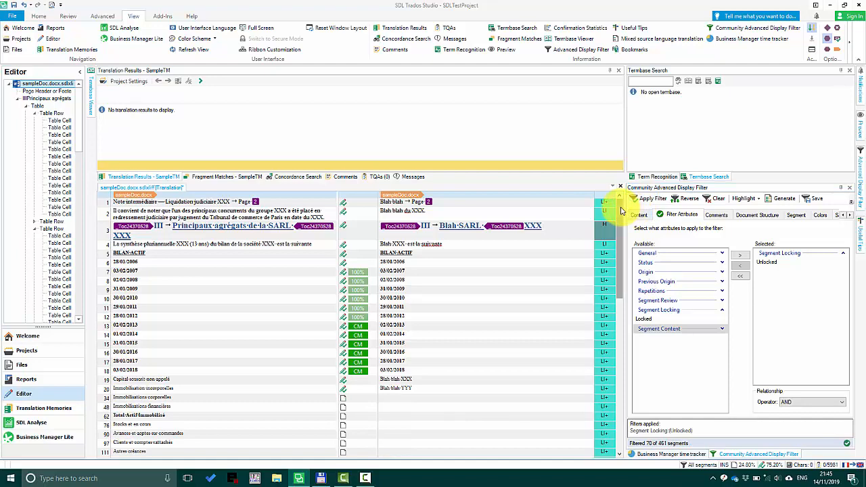
drag(621, 212, 628, 170)
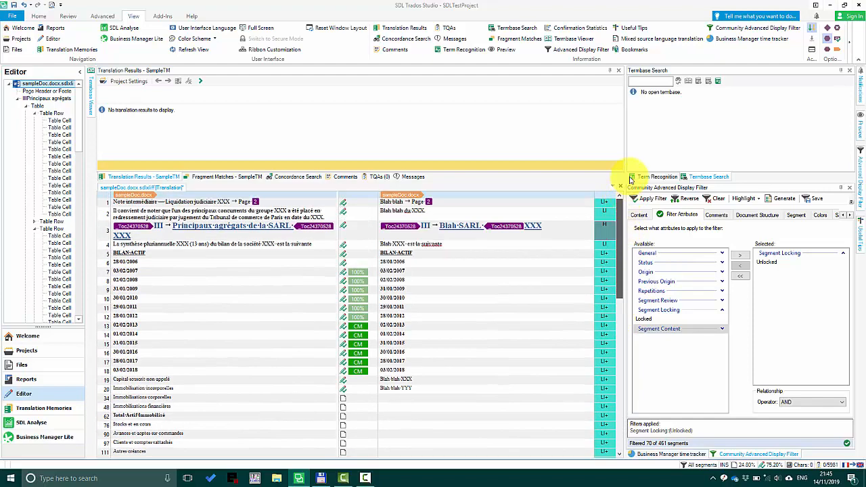